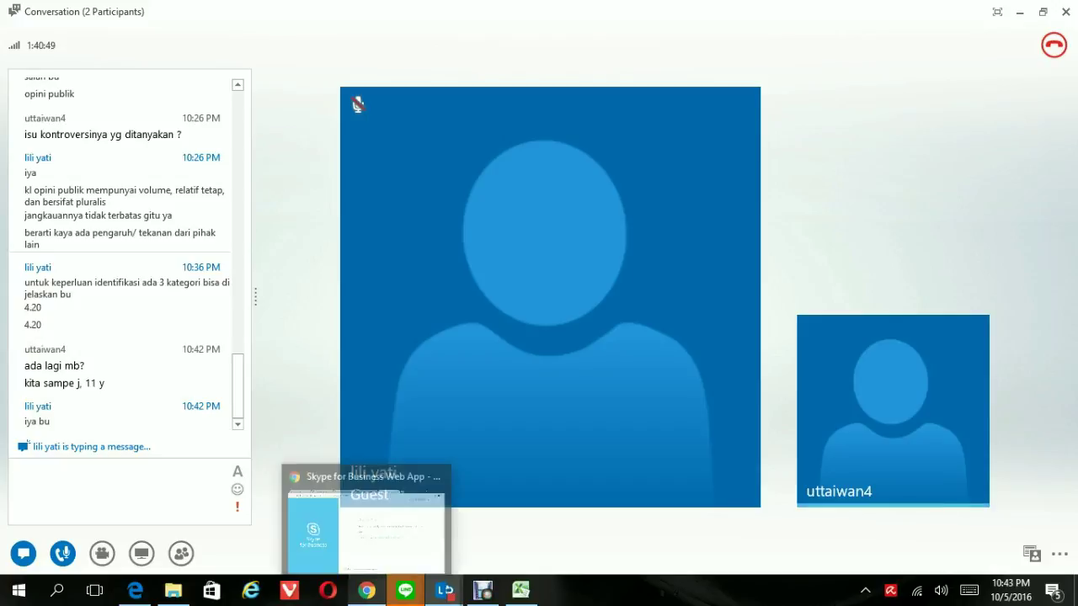
Switch to the Skype for Business Web App meeting page in Chrome
click(366, 589)
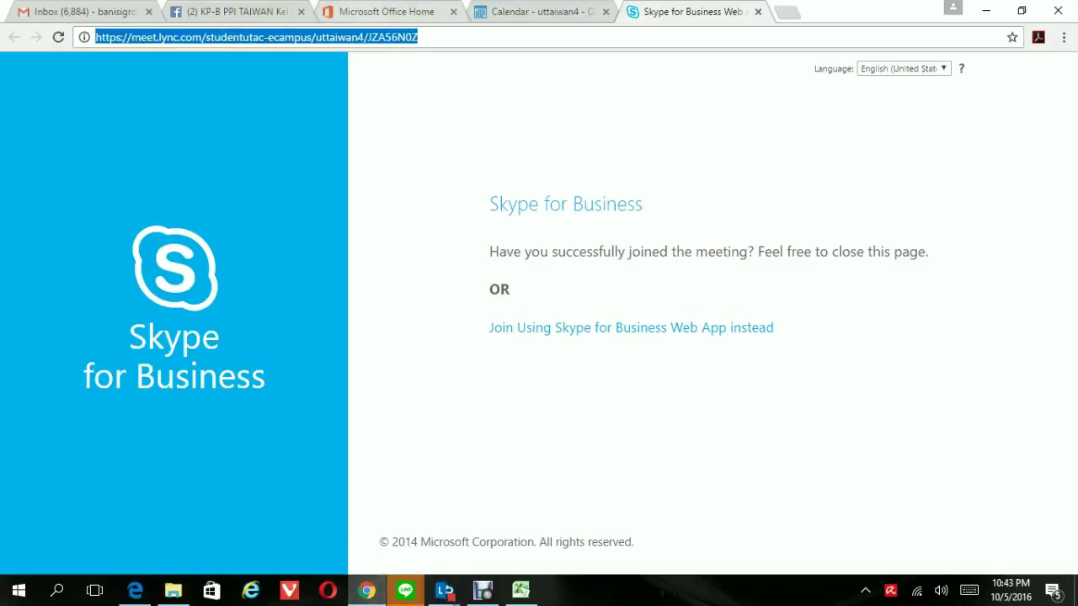
Switch briefly to the Gmail tab, then bring the YGJ folder window forward in File Explorer
key(ctrl+Tab)
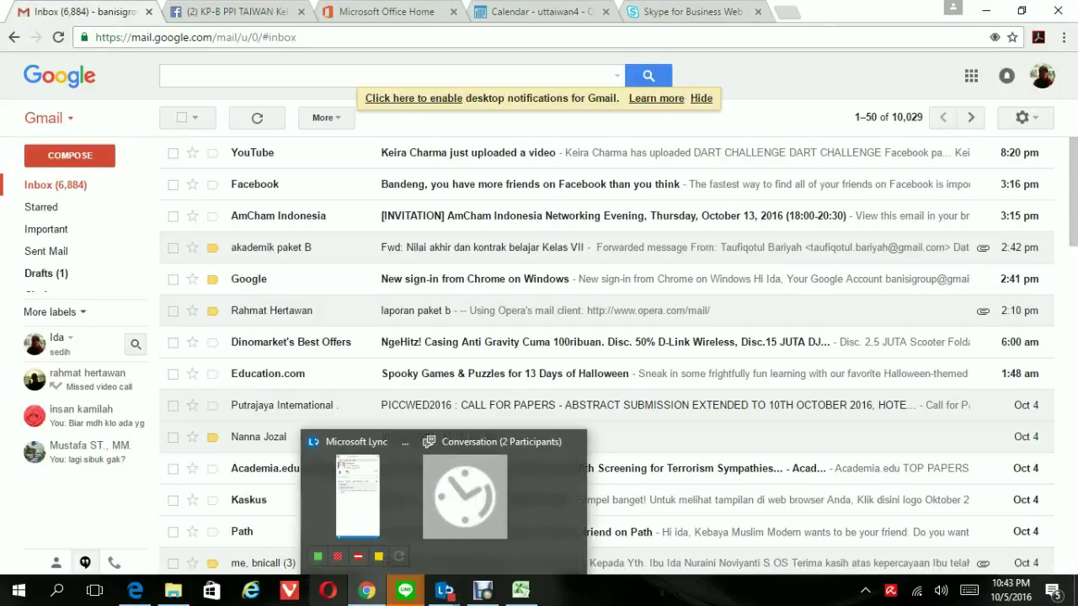
click(173, 590)
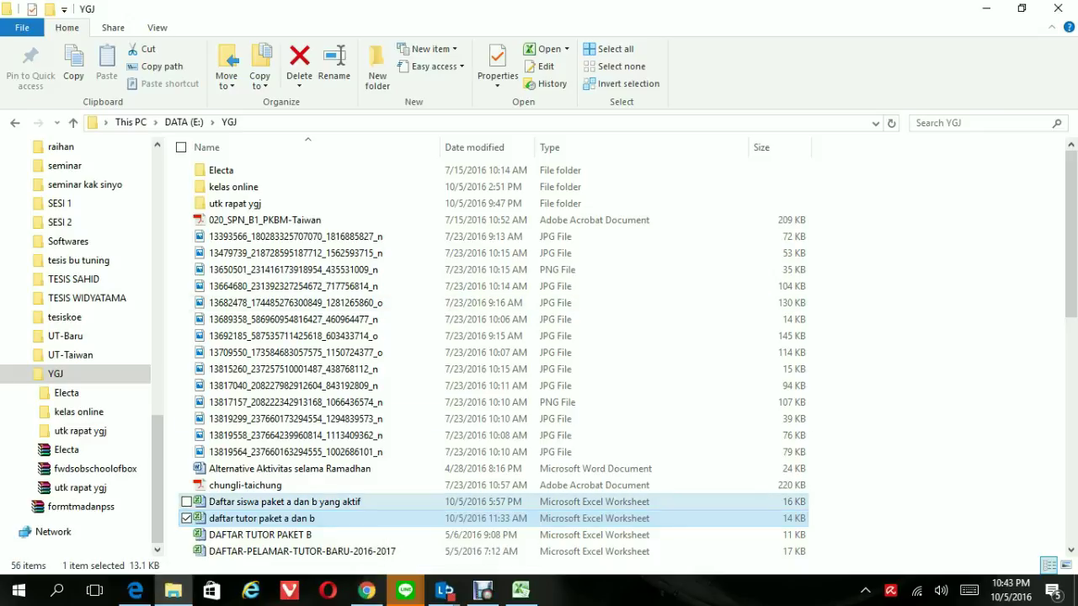
Open the 'Daftar siswa paket a dan b yang aktif' workbook from the YGJ folder
click(353, 502)
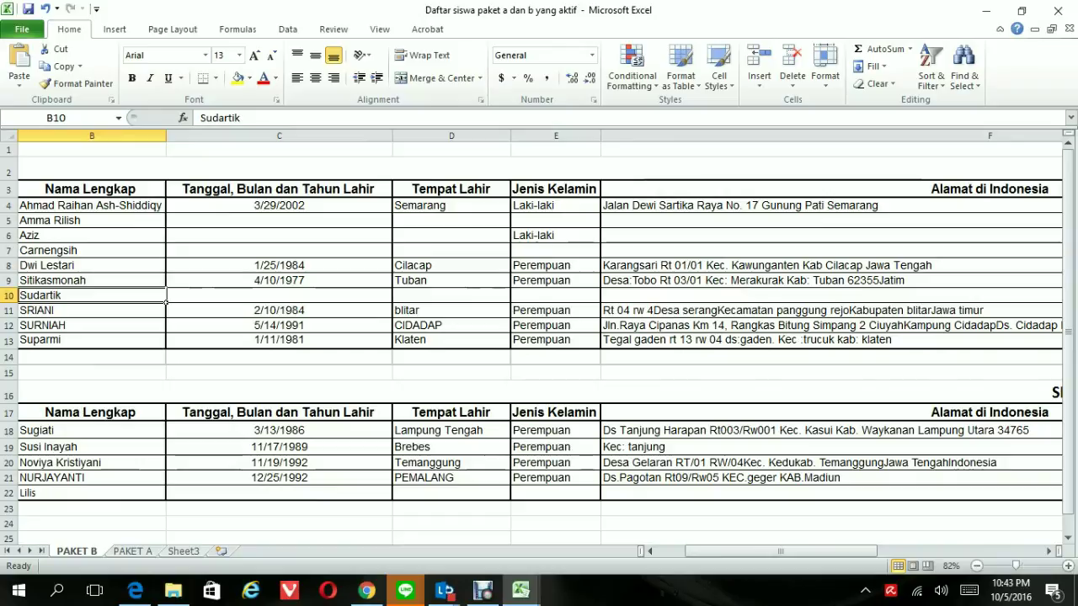
click(387, 252)
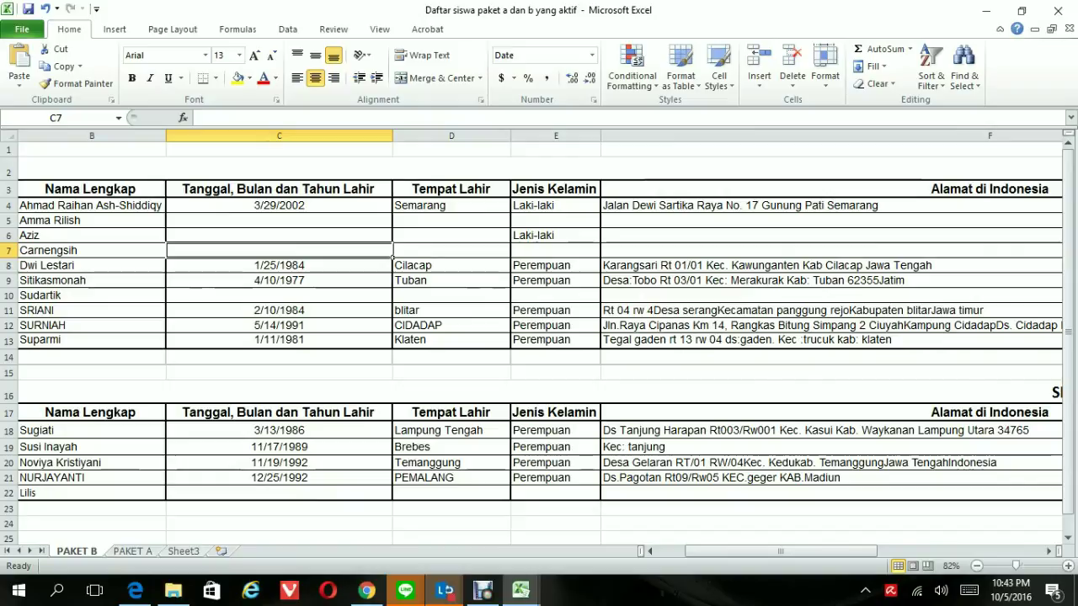
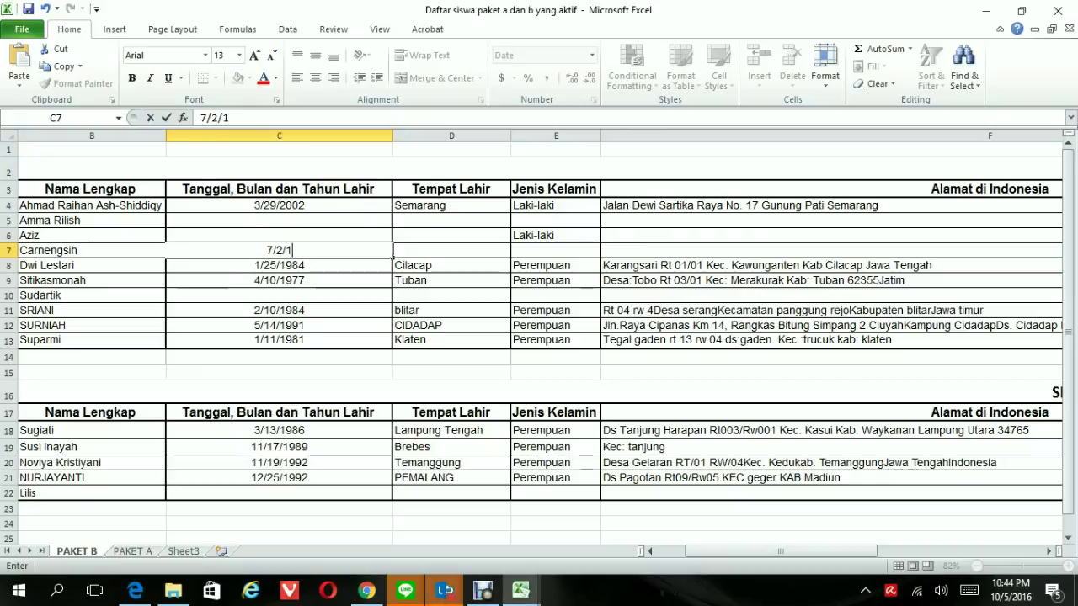
key(Tab)
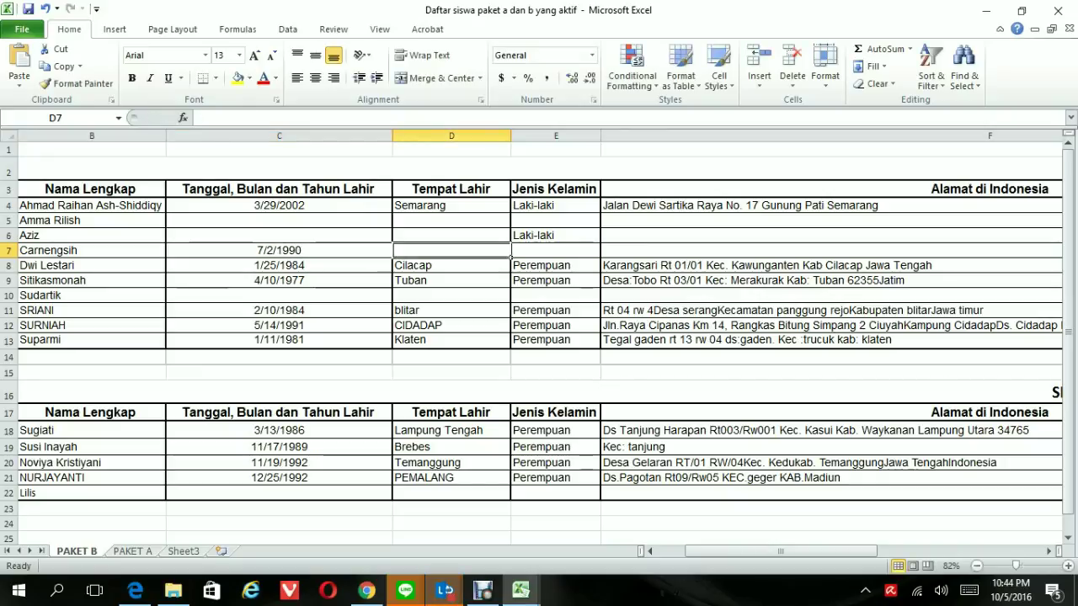
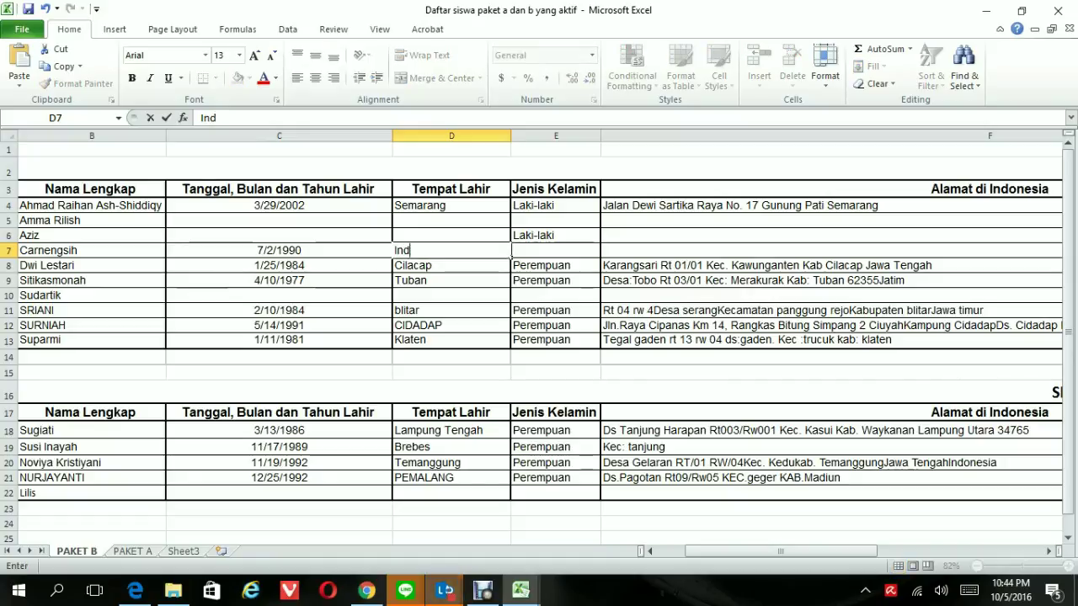
key(BackSpace)
key(BackSpace)
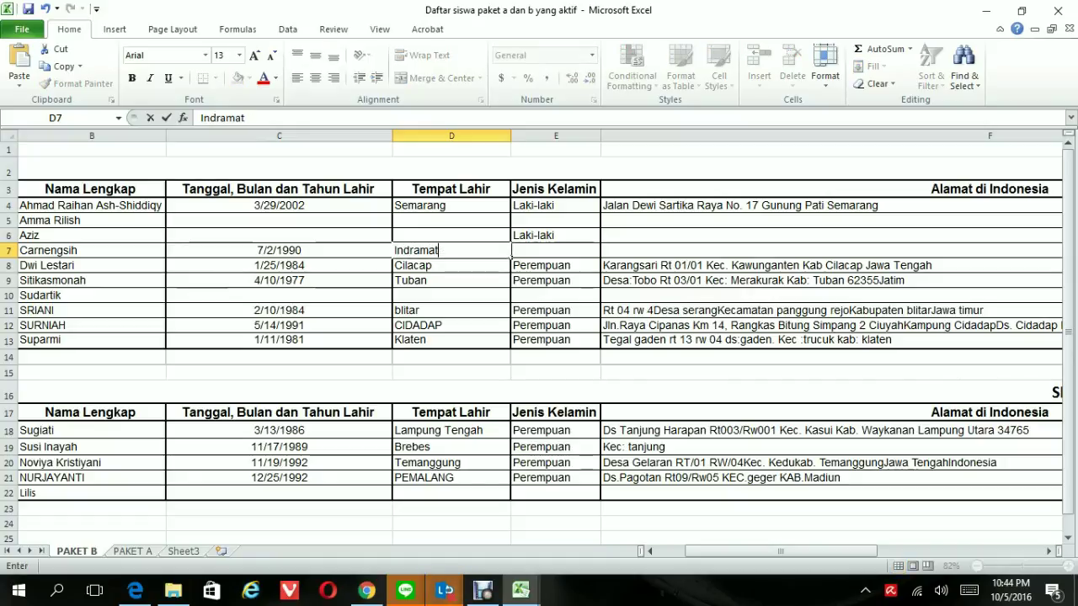
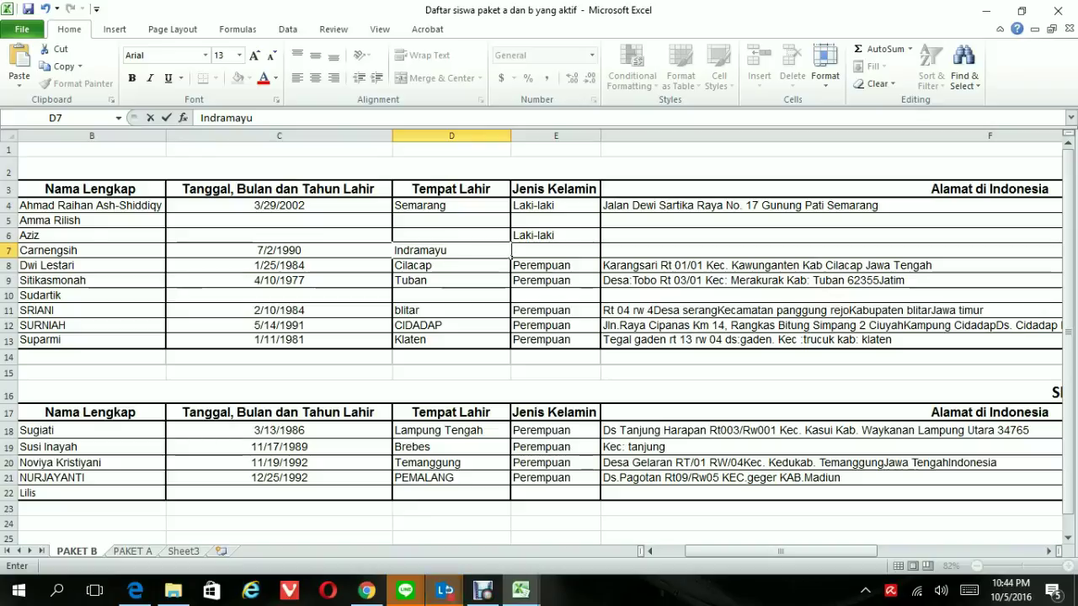
key(Tab)
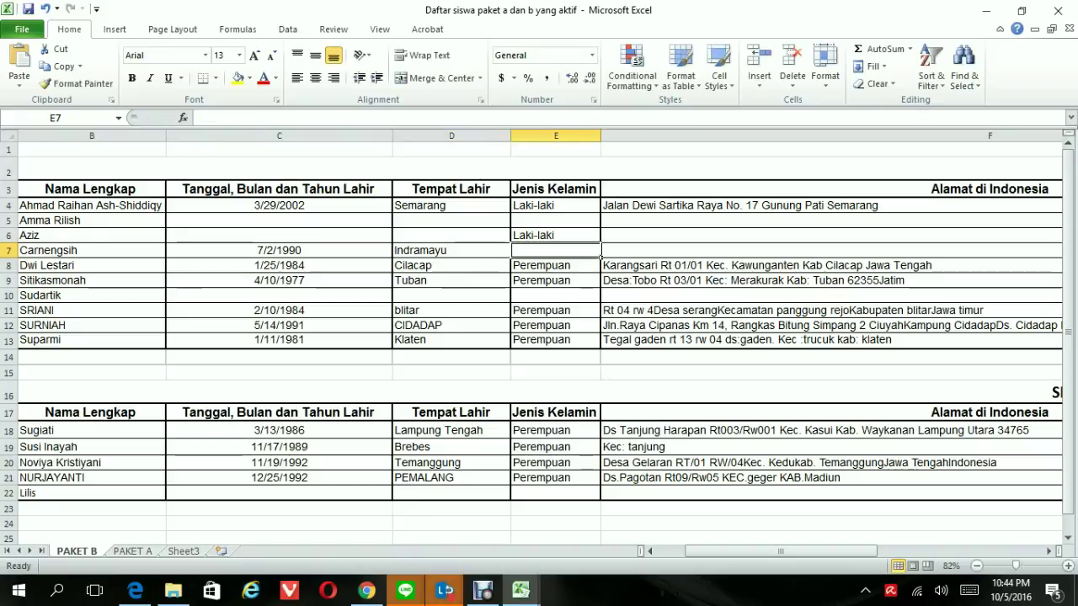
Set the gender to Perempuan in both E7 and E5
text(Pere)
click(599, 224)
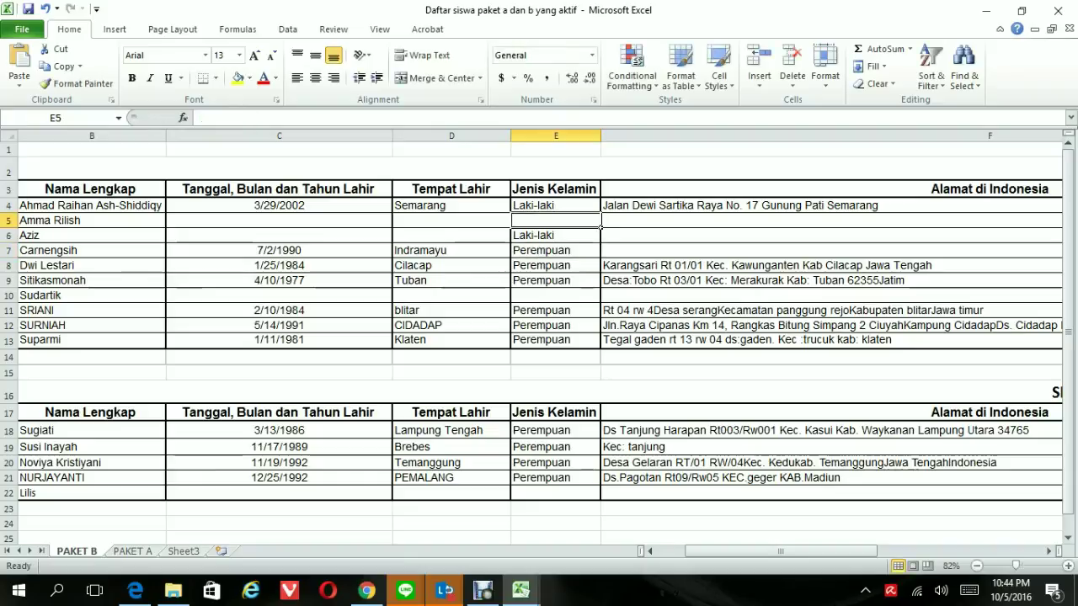
text(P)
key(Tab)
key(Down)
key(Down)
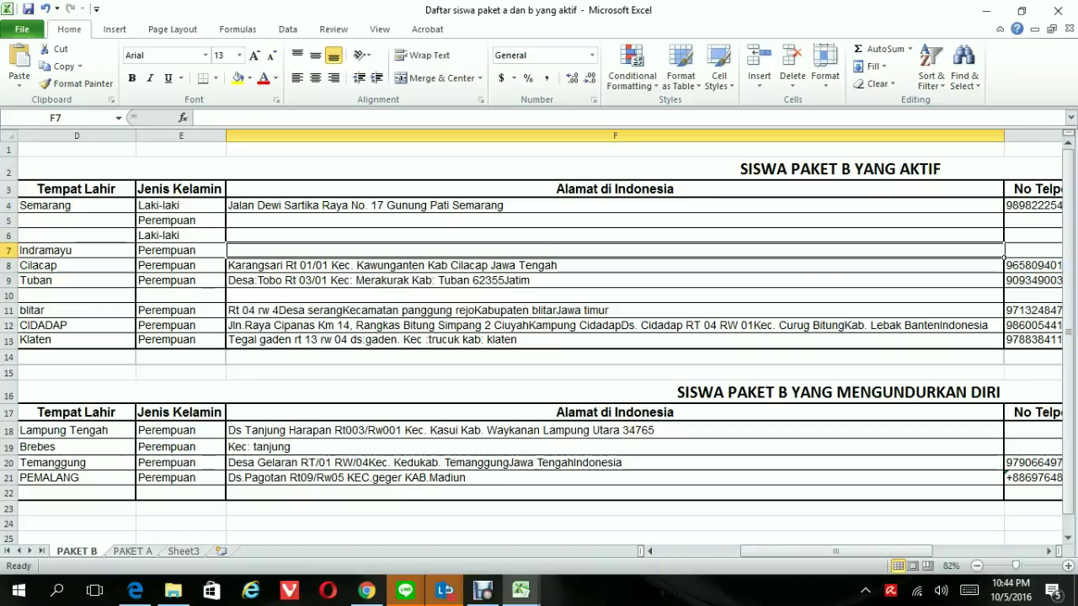
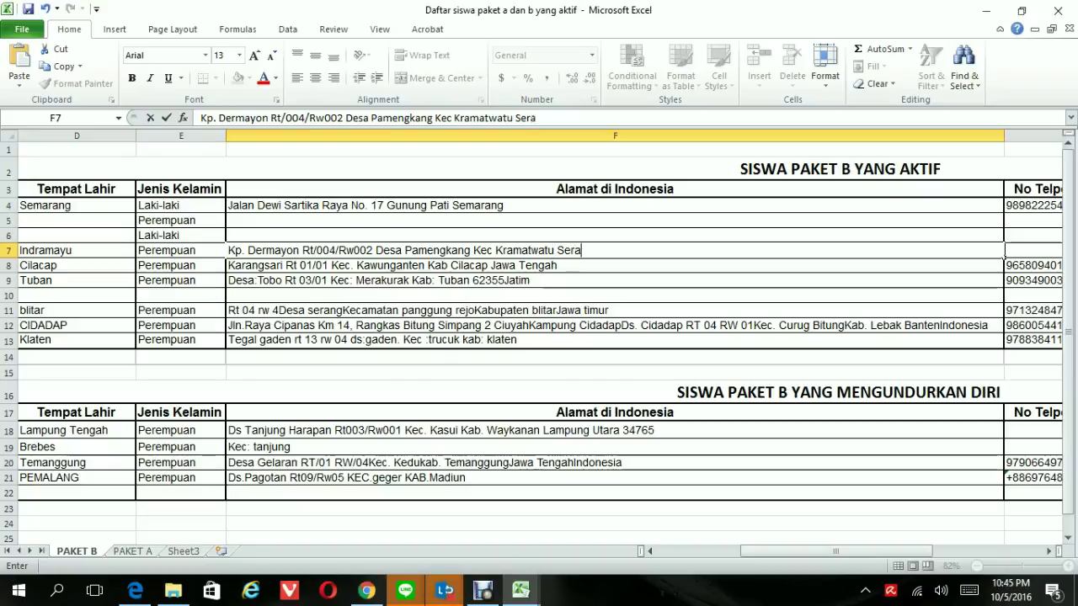
Type the row 7 student's home address, with village, sub-district and town, into F7
key(Home)
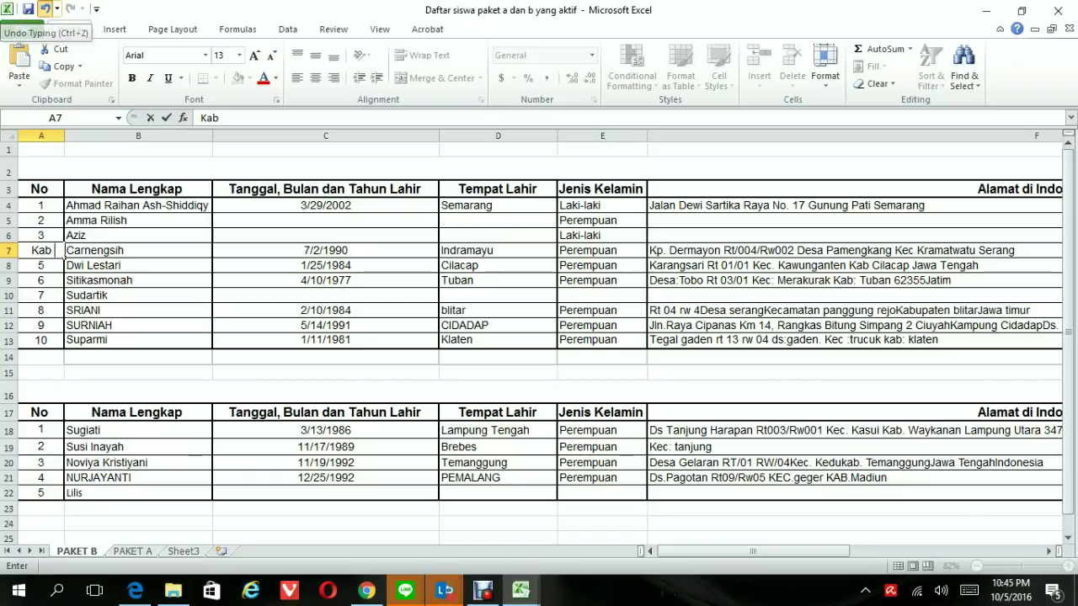
Undo the stray A7 entry and add the regency and province to F7's address
click(45, 9)
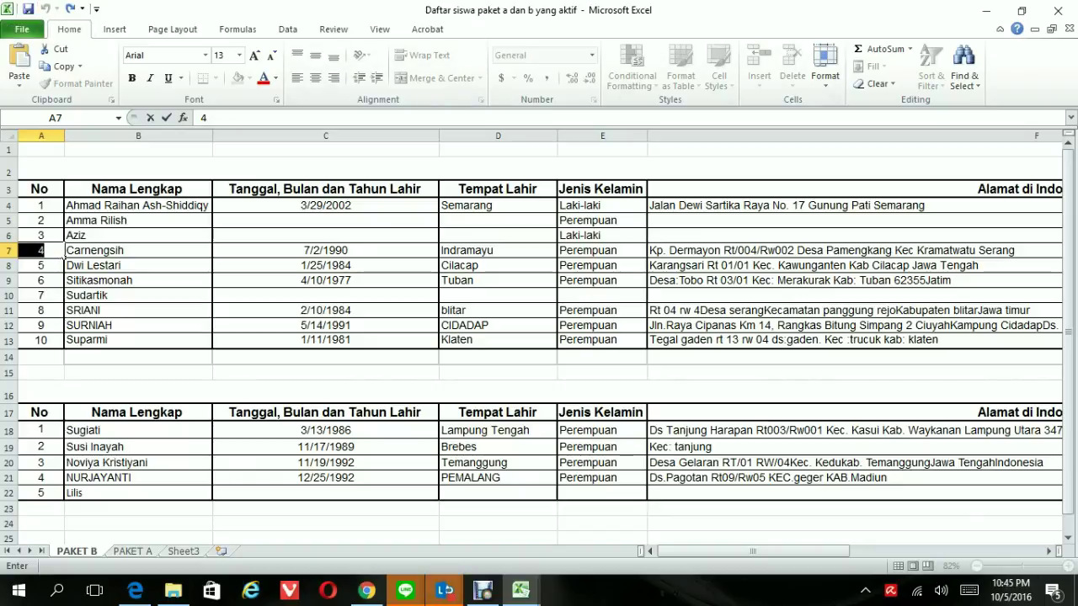
click(829, 250)
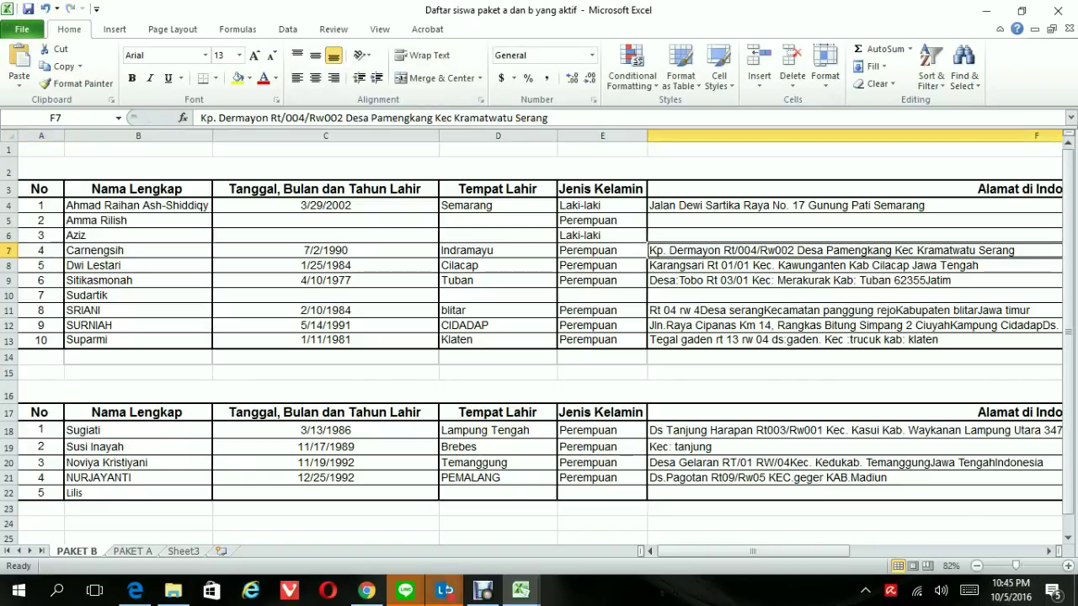
click(513, 118)
text(Kab Serang)
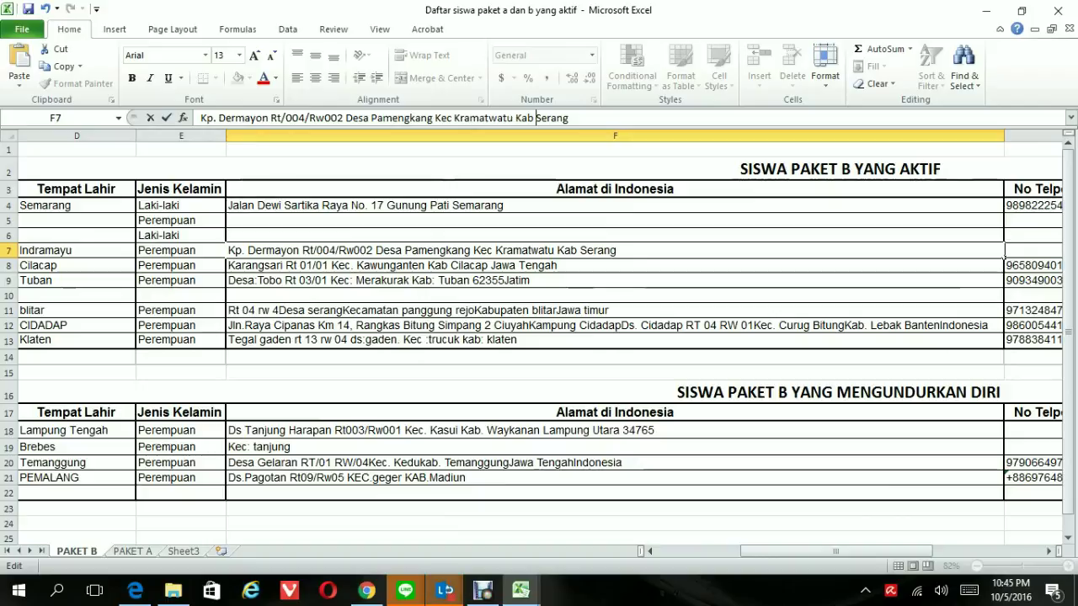
text( Banten)
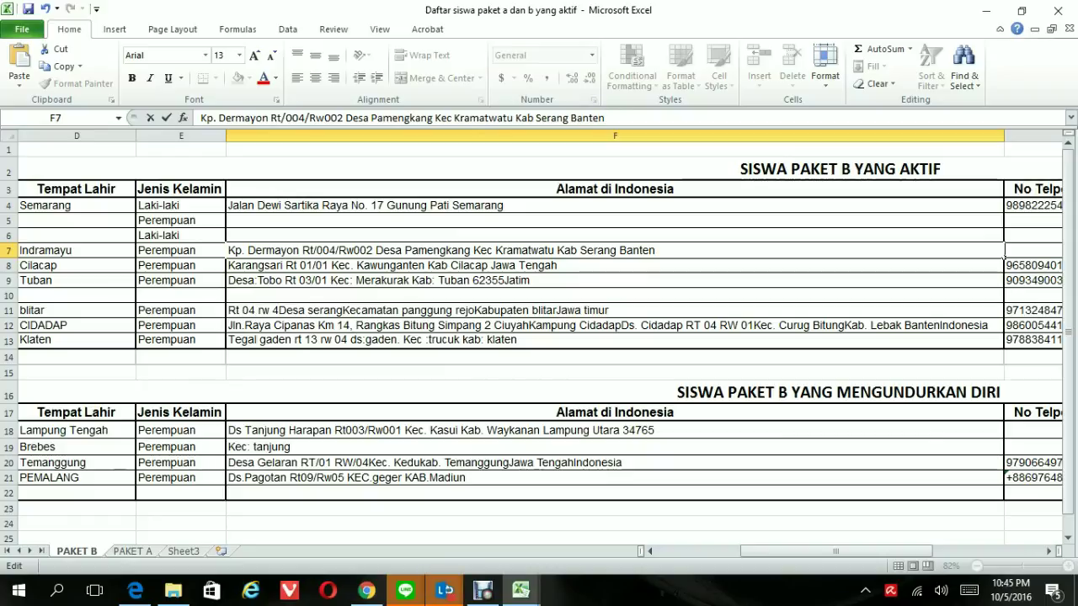
key(Return)
Enter the row 7 student's Taiwan phone number in G7
key(Up)
key(Right)
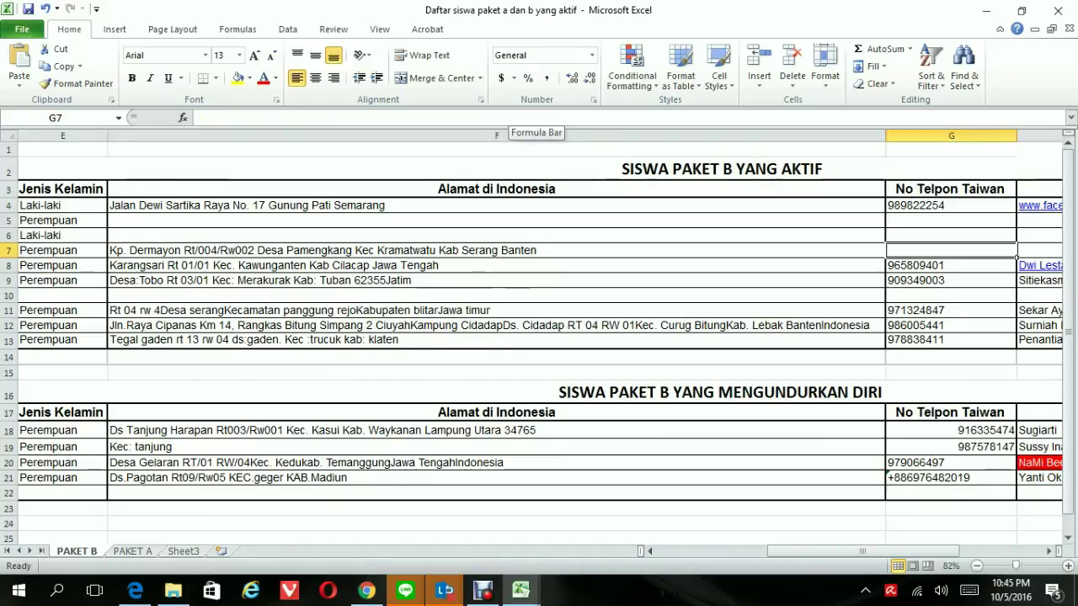
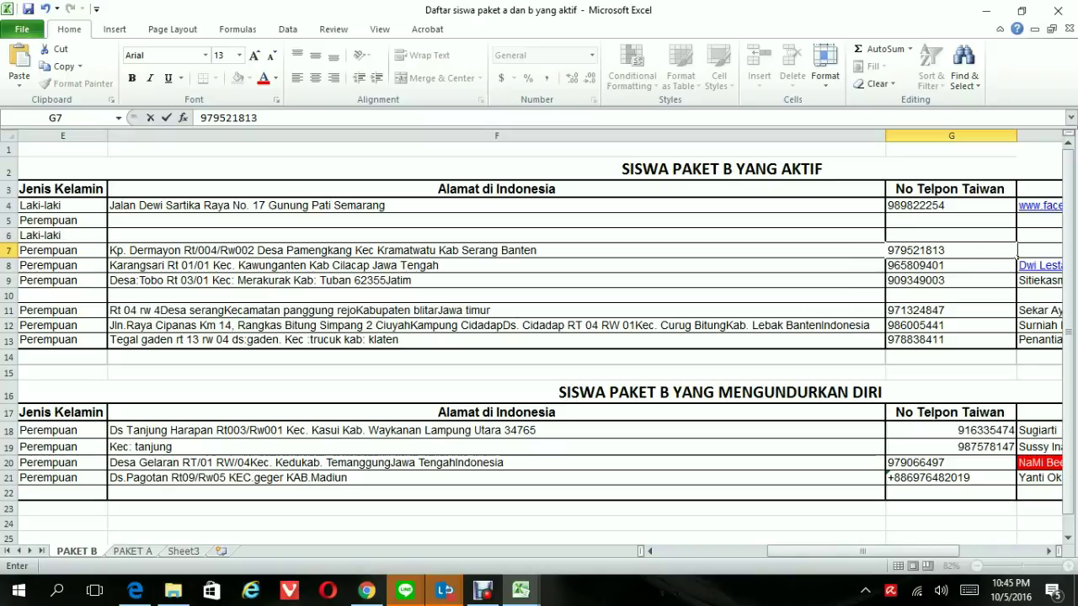
key(Tab)
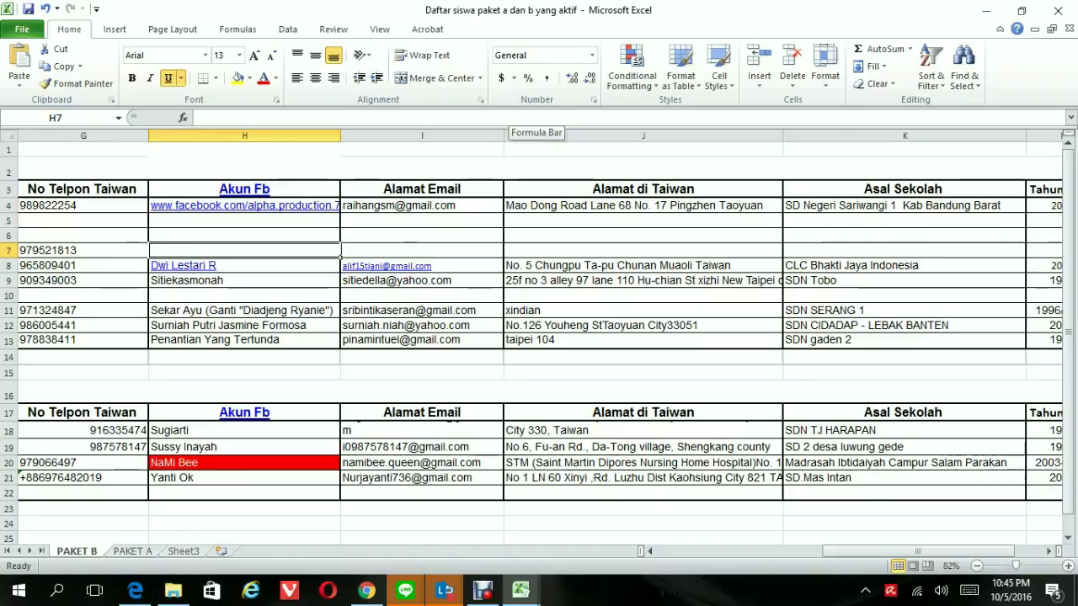
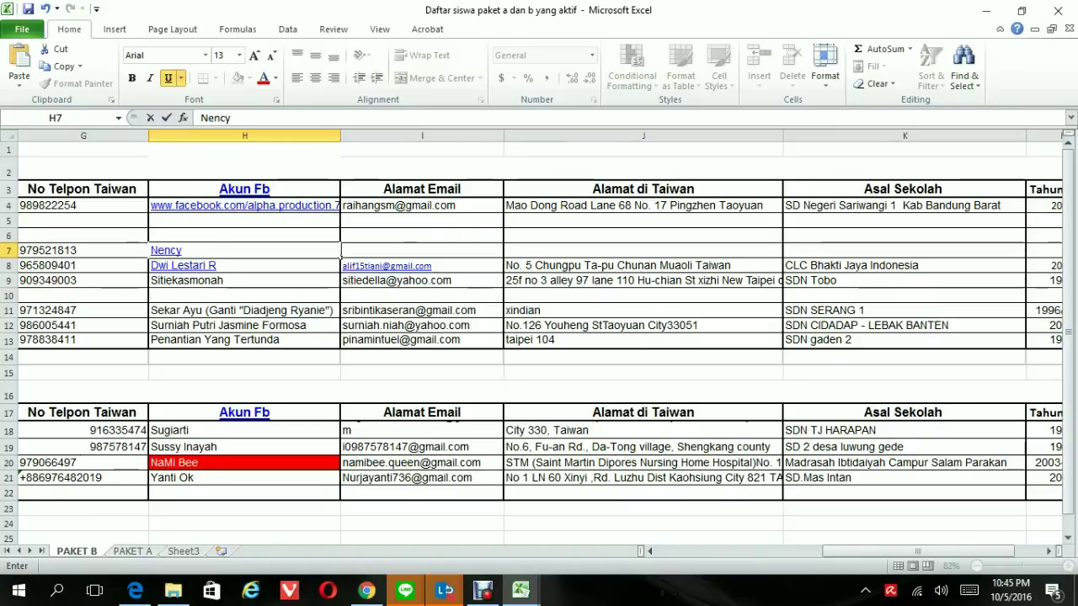
Enter the student's Facebook account name in H7 and e-mail address in I7
key(Tab)
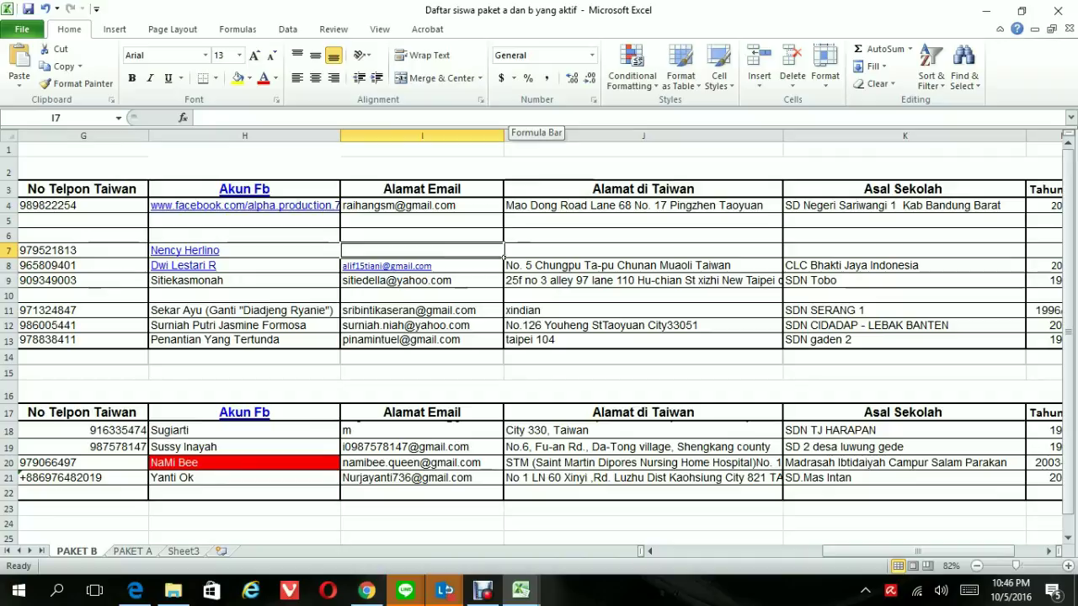
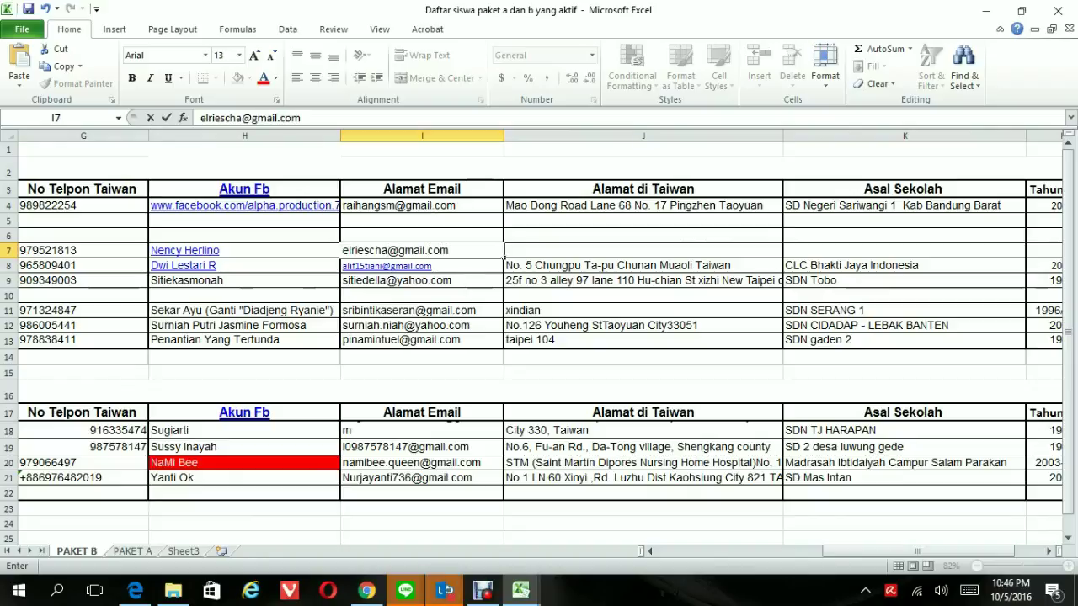
key(Tab)
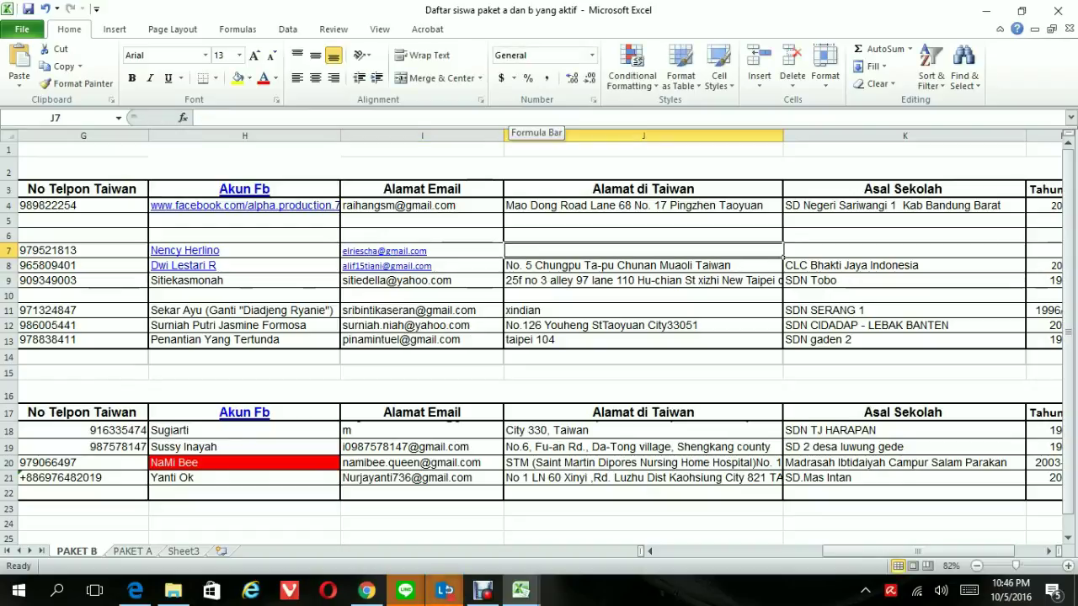
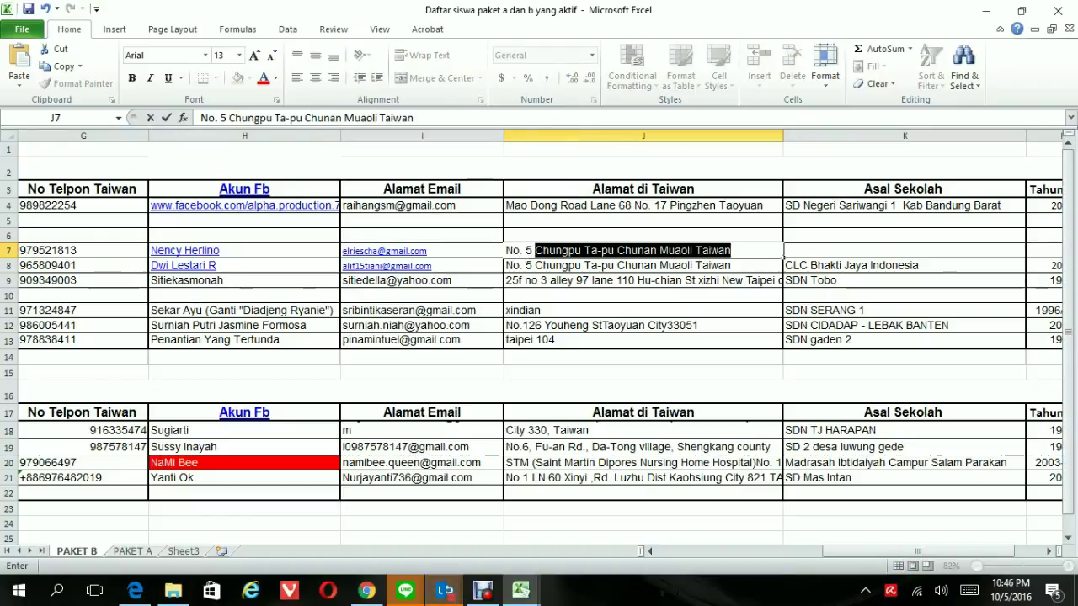
Type the student's Taiwan address into J7
key(Delete)
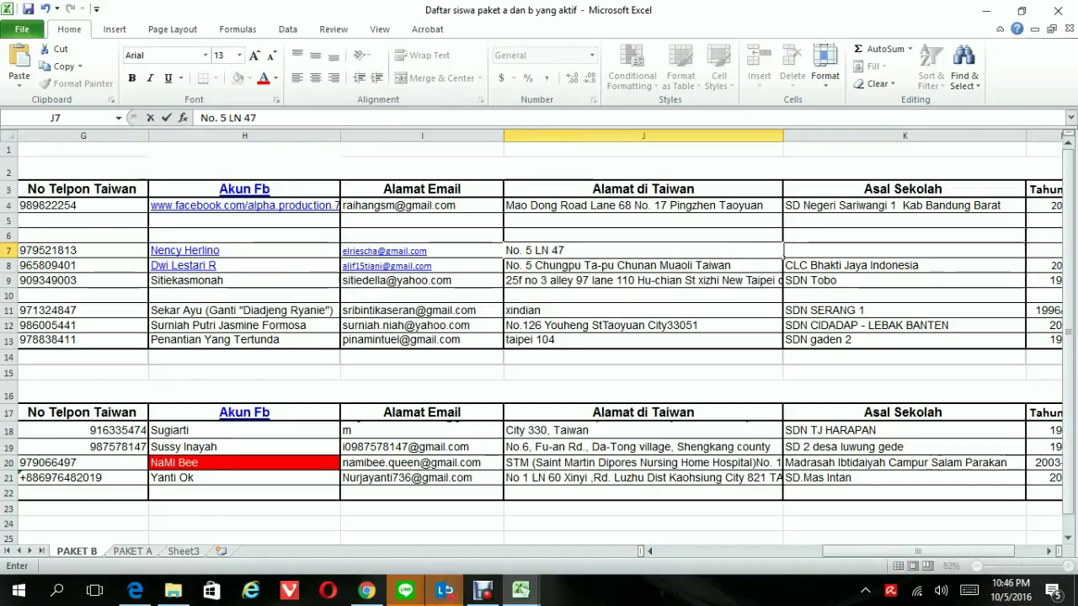
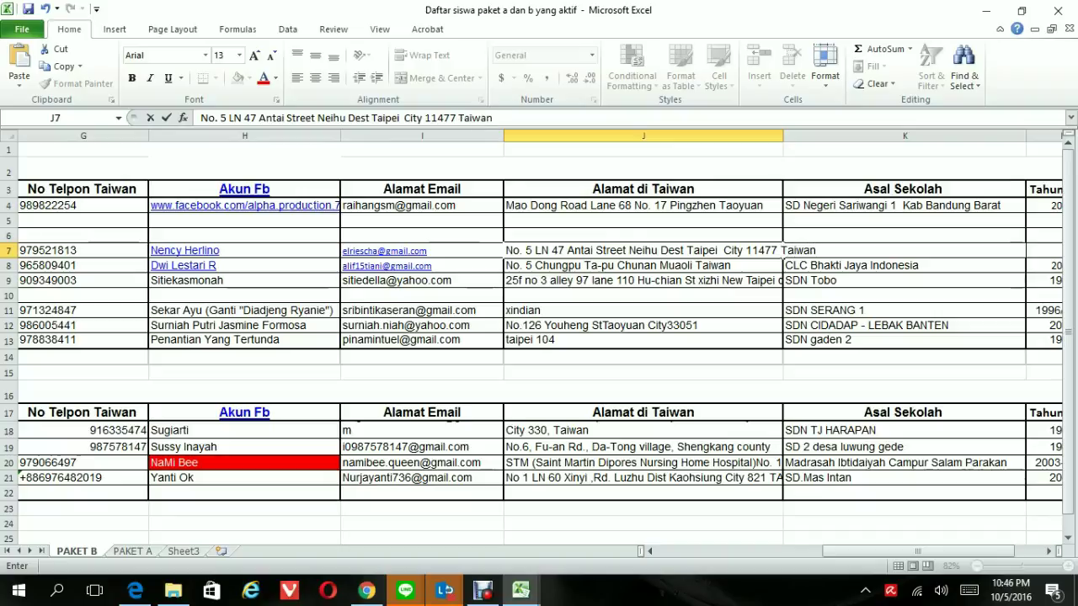
key(Tab)
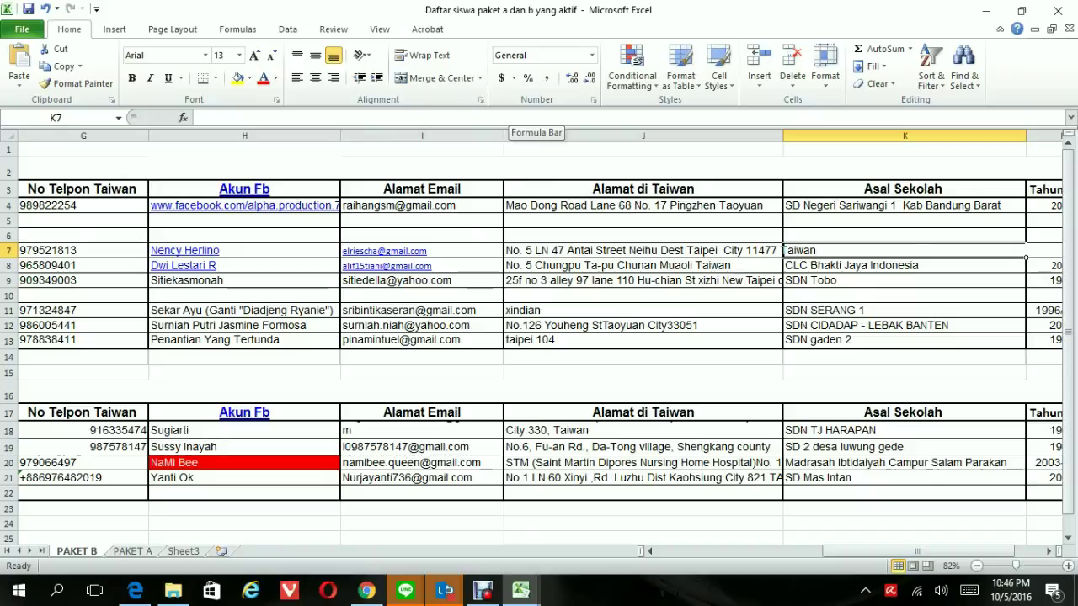
Enter school SDN Dermayon in K7 and graduation year 2004 in L7
text(S)
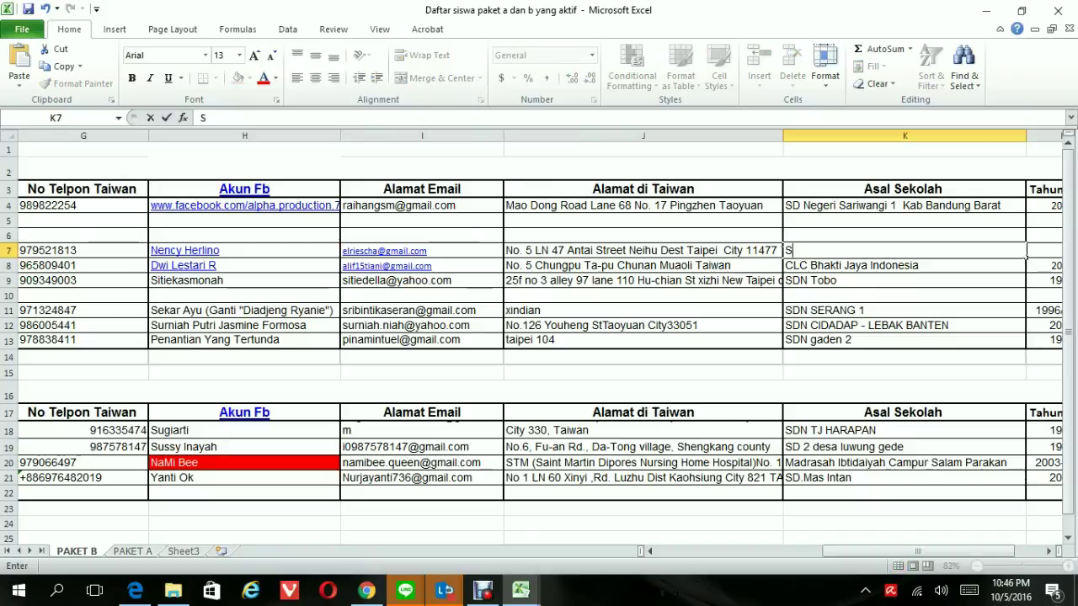
text(DN Dermayon)
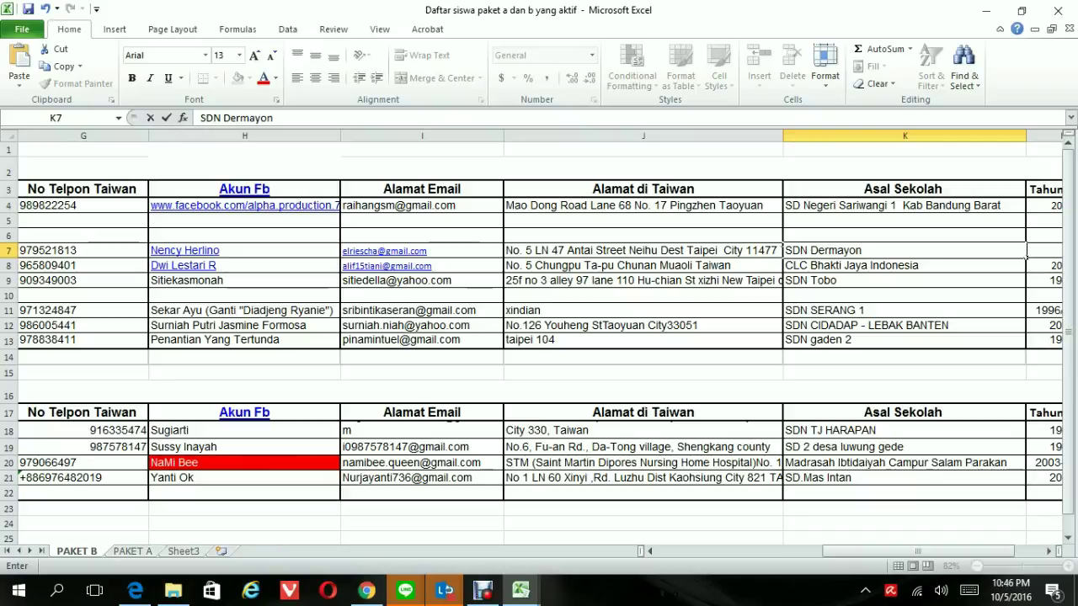
key(Tab)
text(2004)
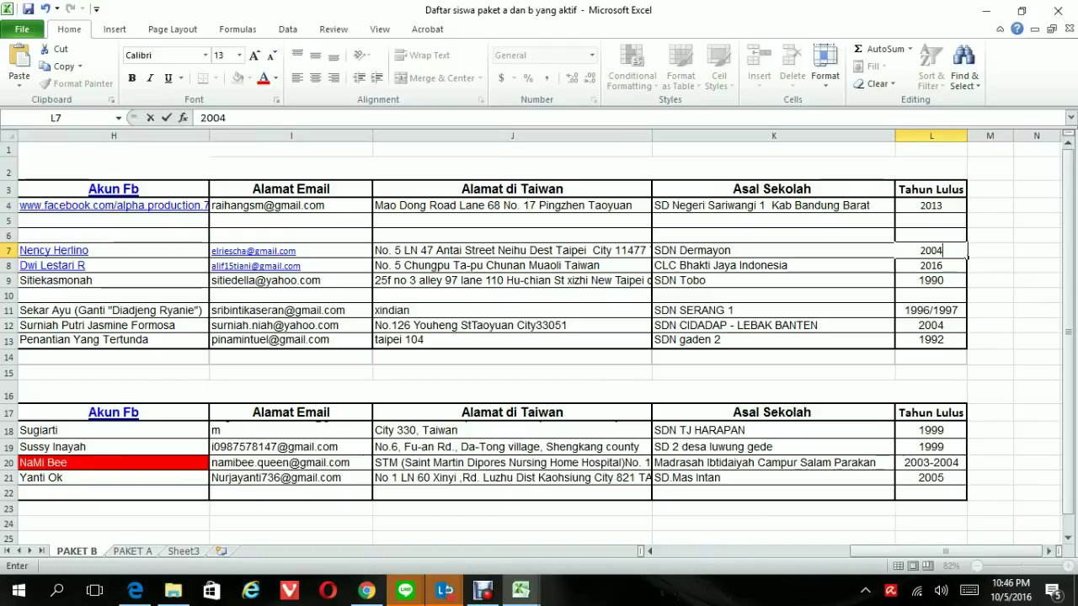
key(Return)
key(Left)
key(Left)
key(Left)
key(Left)
key(Left)
key(Left)
key(Left)
key(Left)
key(Left)
key(Left)
key(Left)
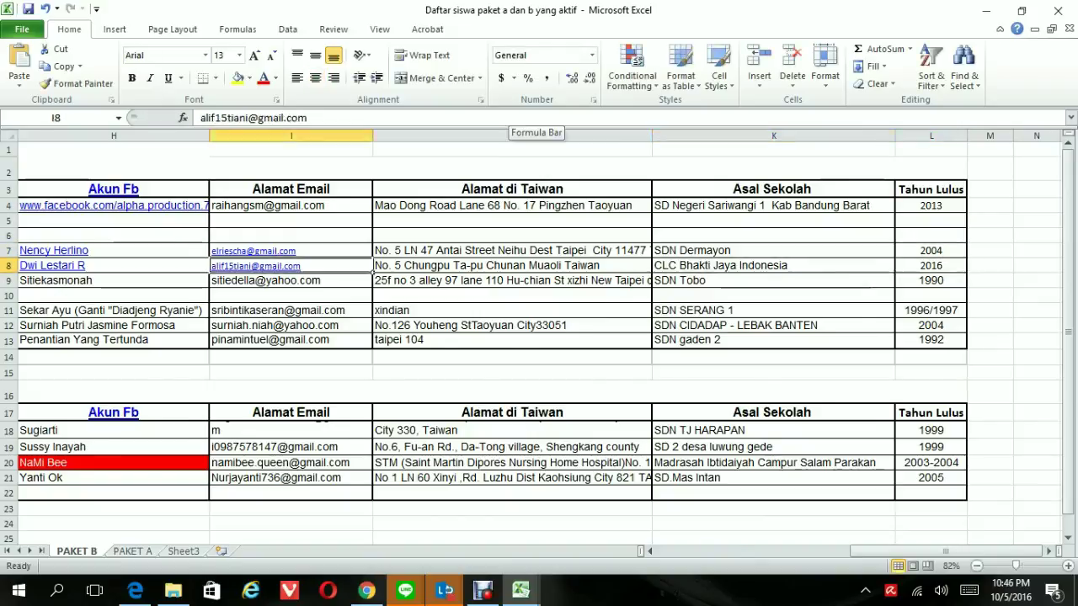
key(Up)
key(Up)
key(Up)
key(Up)
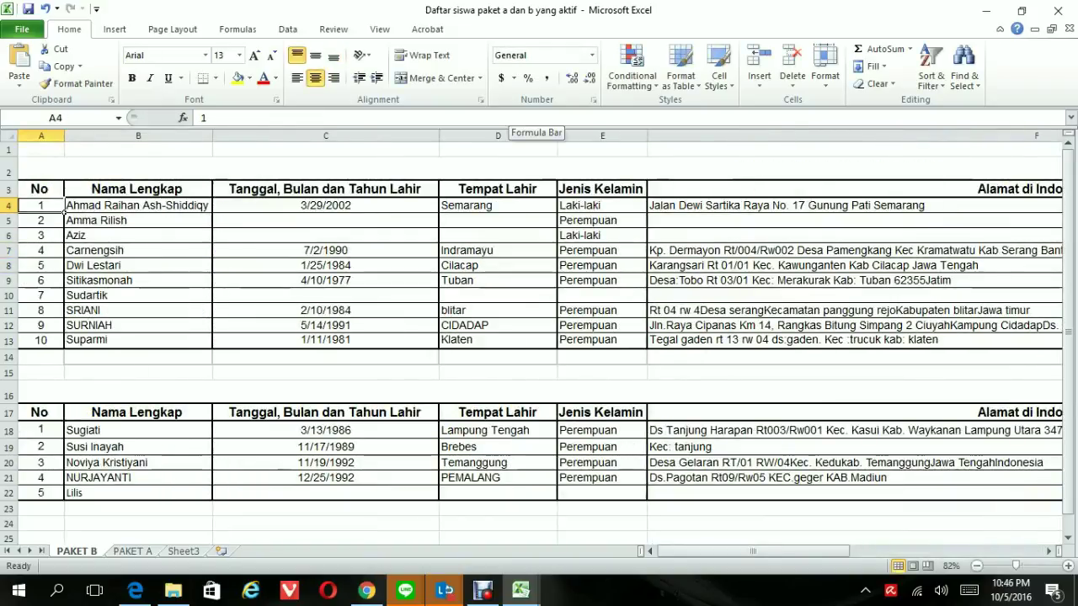
drag(62, 213, 967, 349)
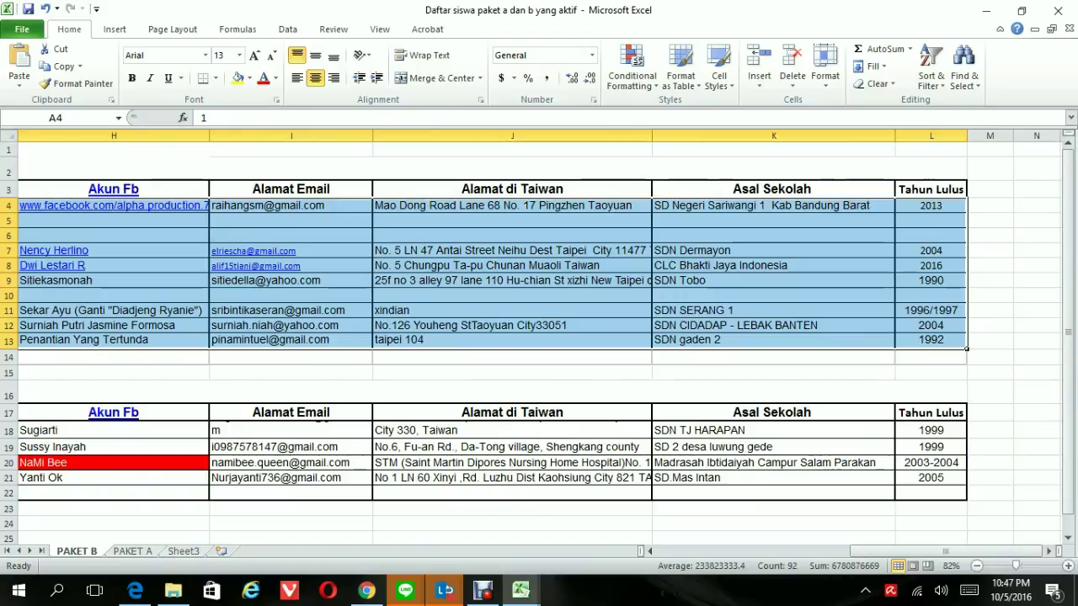
click(239, 55)
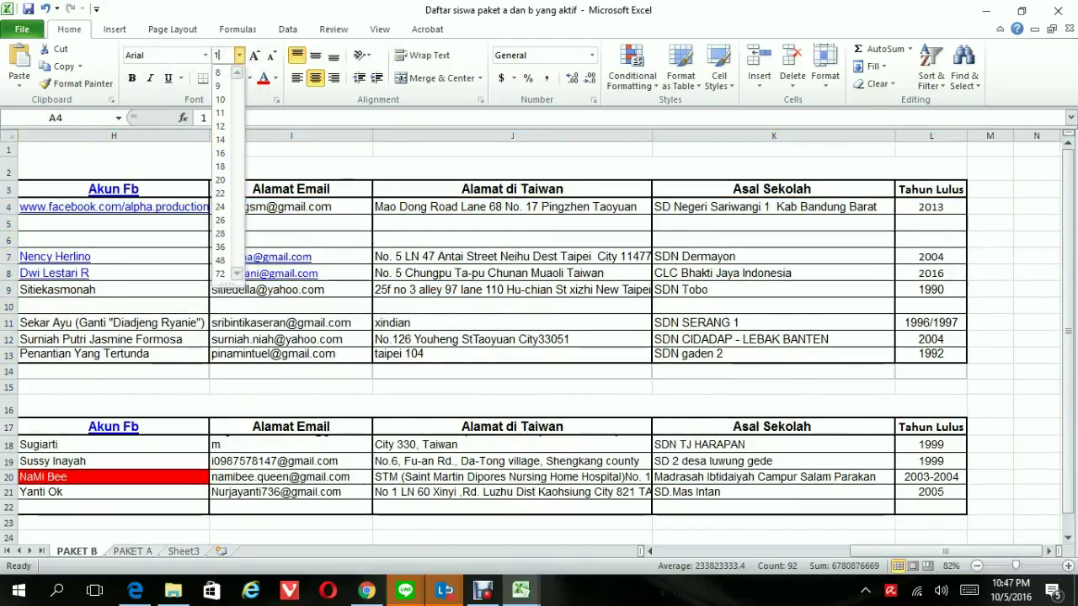
key(Escape)
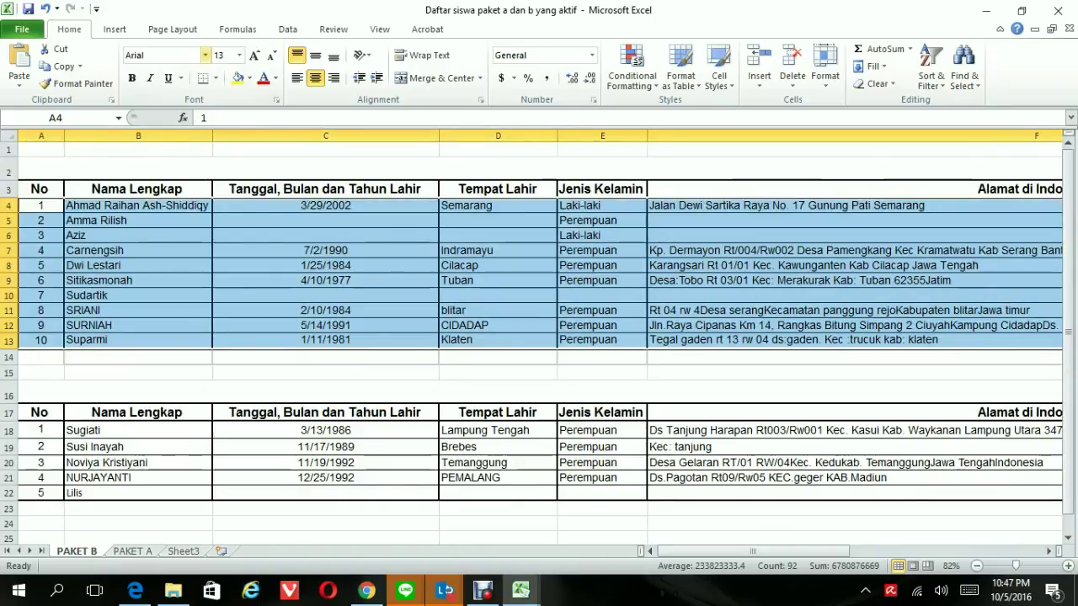
click(204, 55)
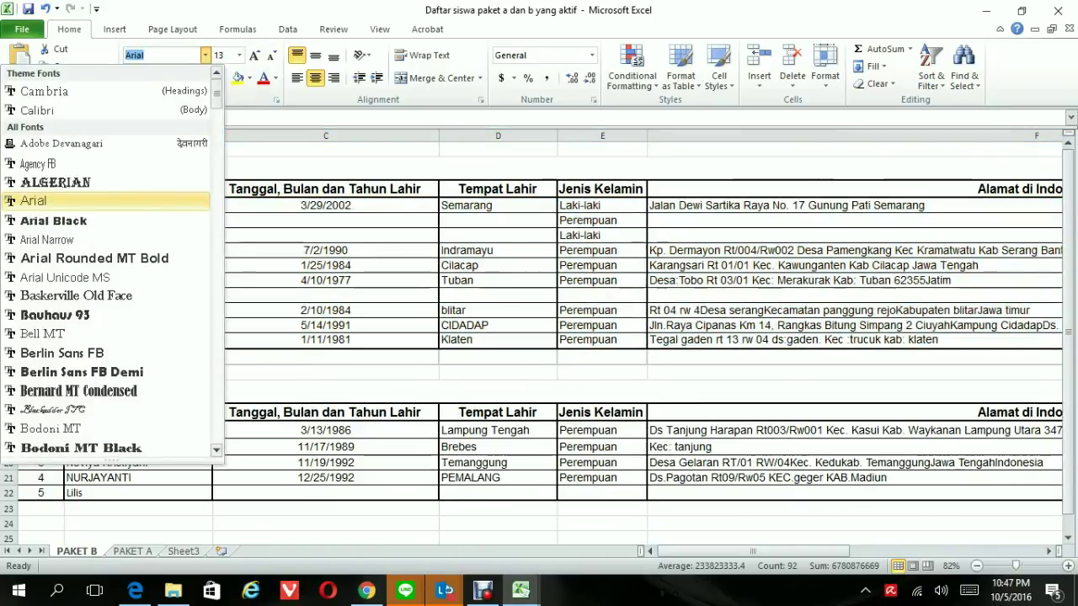
key(Escape)
click(253, 393)
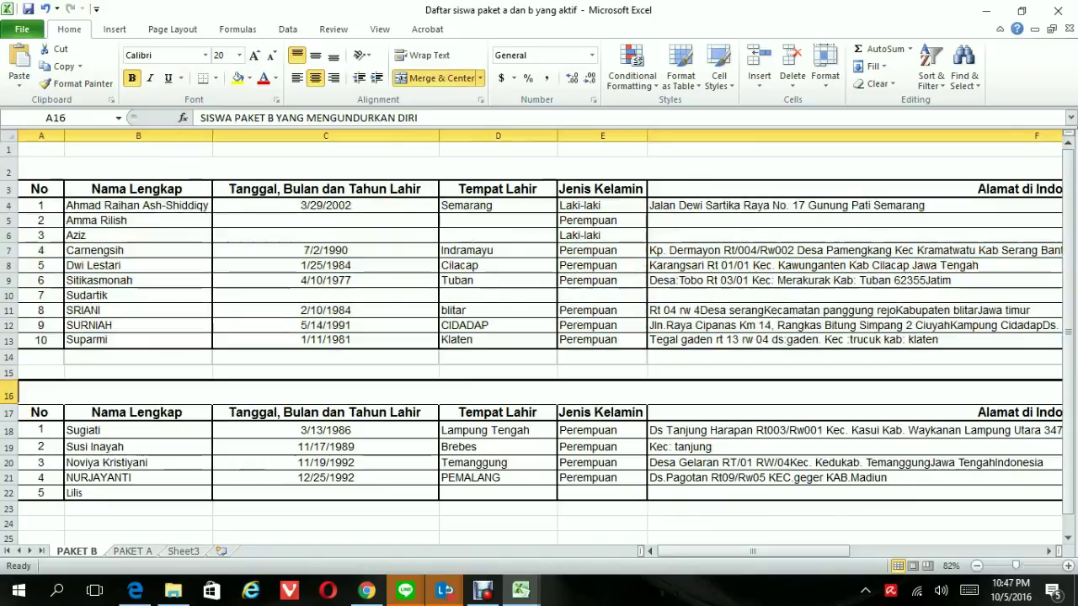
click(603, 250)
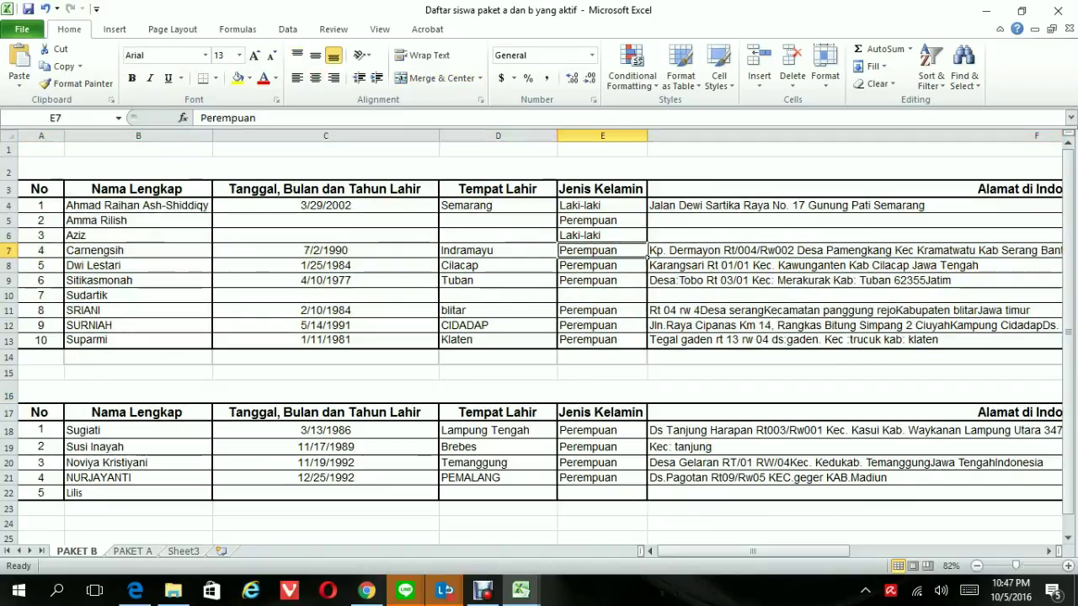
key(Right)
key(Right)
key(Right)
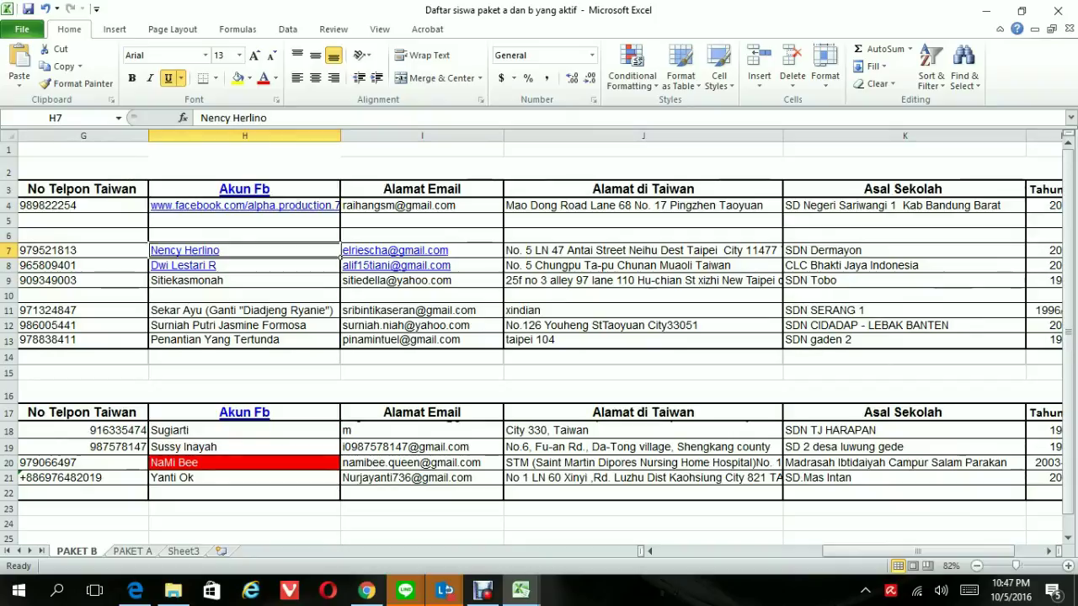
key(Down)
key(Down)
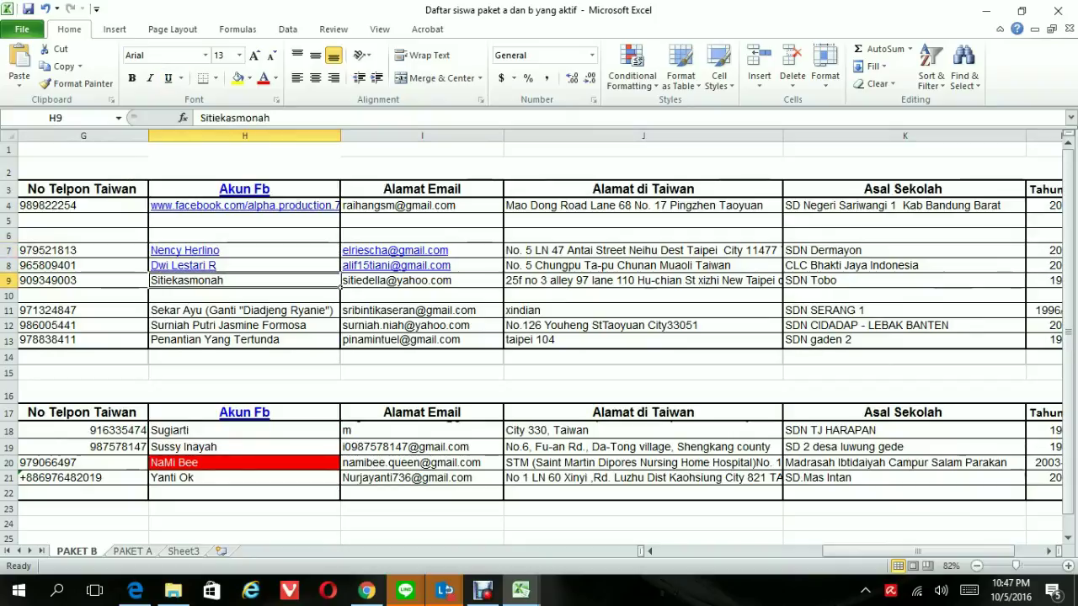
key(Left)
key(Left)
key(Left)
key(Left)
key(Left)
key(Left)
key(Left)
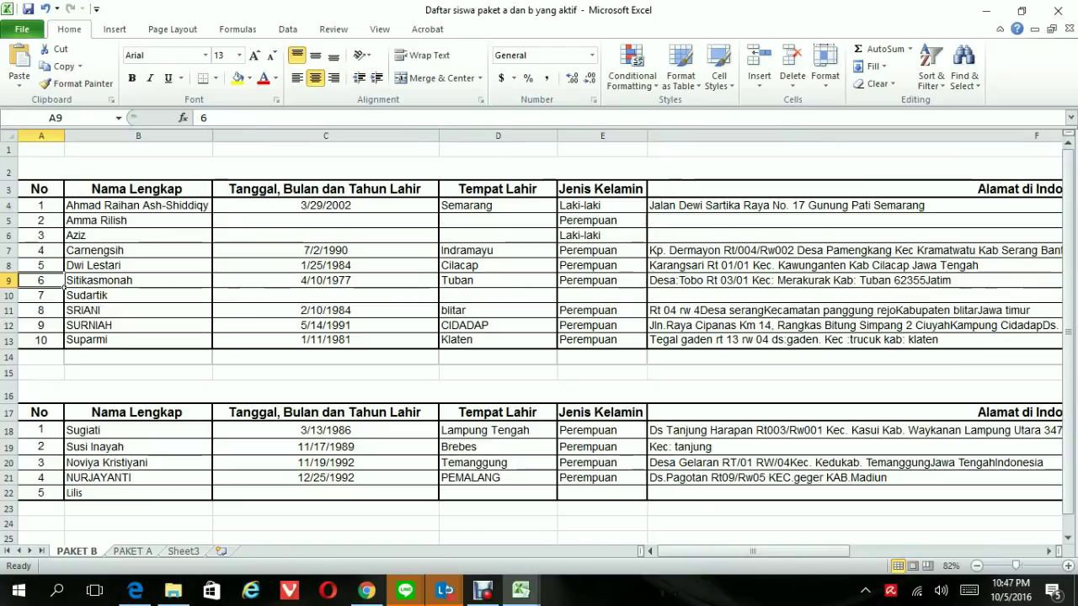
Close the roster workbook saving its changes, and return to the Skype for Business conversation
click(1058, 12)
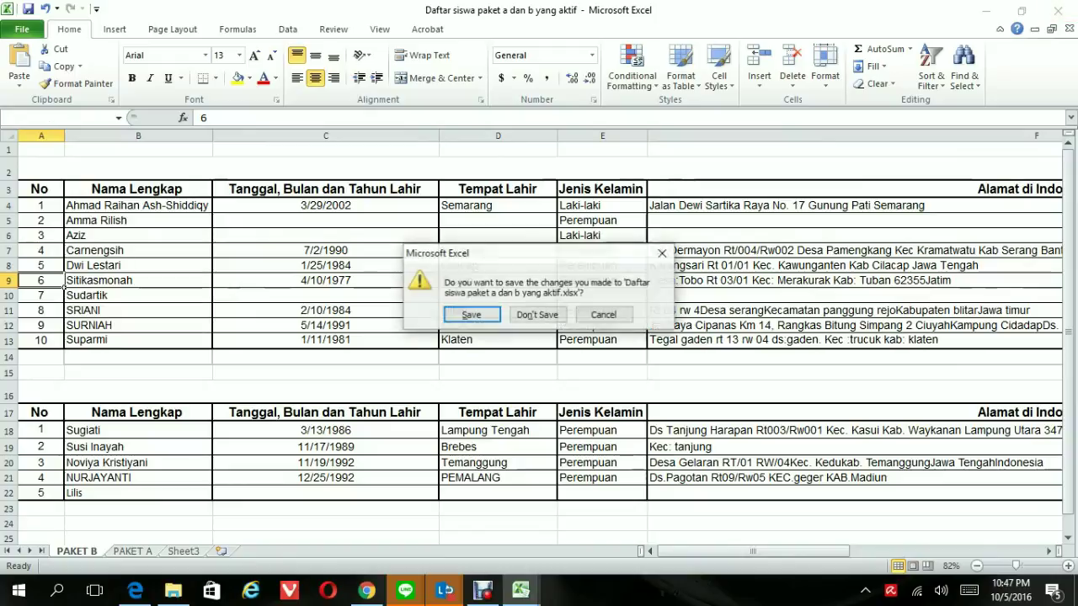
click(471, 314)
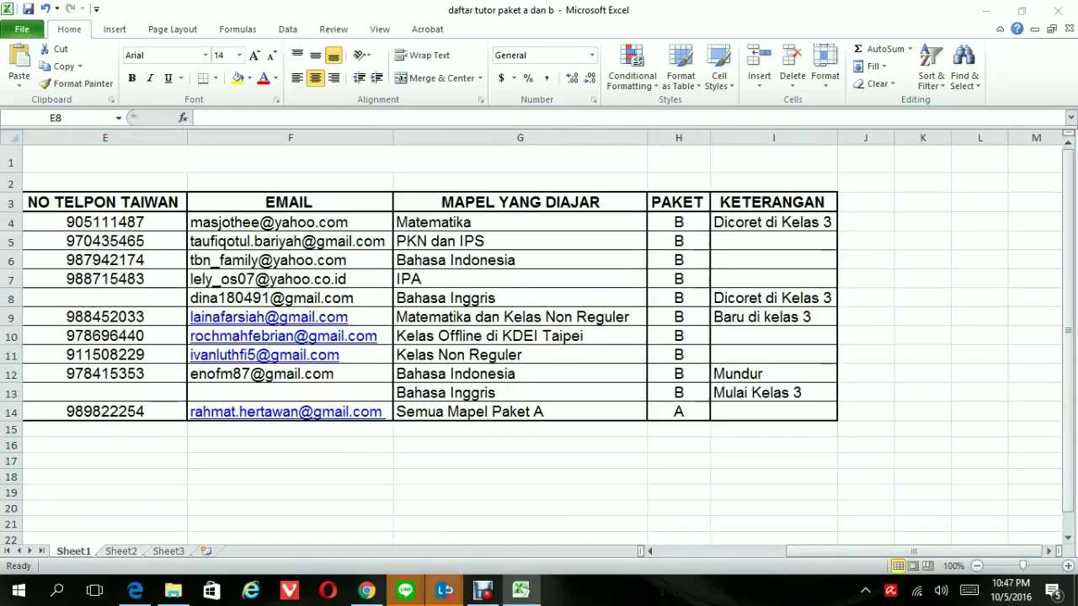
mouse_move(444, 590)
click(502, 497)
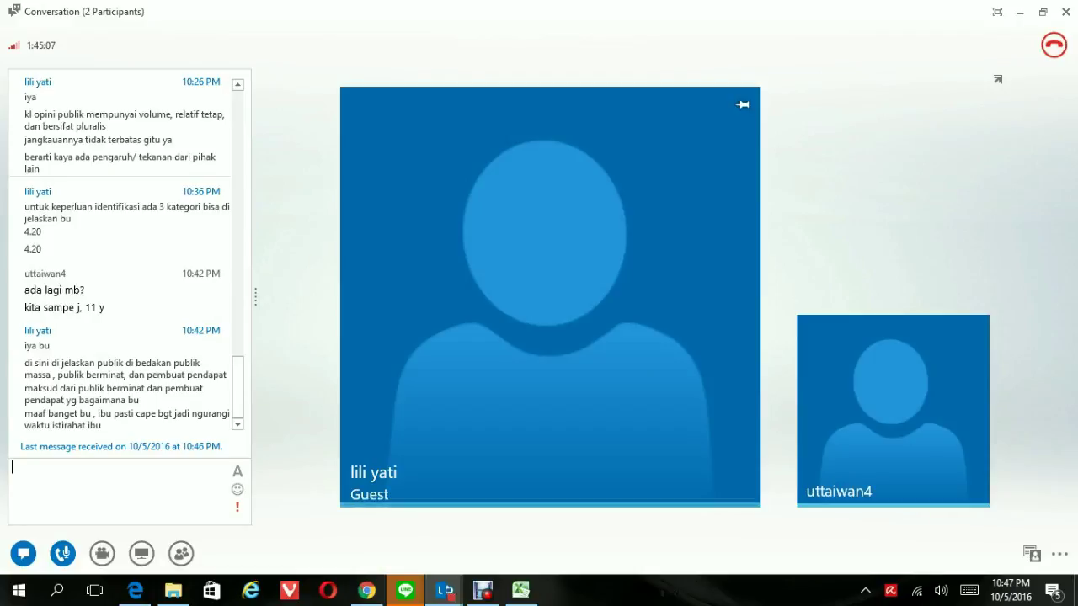
Send the chat message 'dengar' in the conversation
text(dengR)
key(BackSpace)
key(BackSpace)
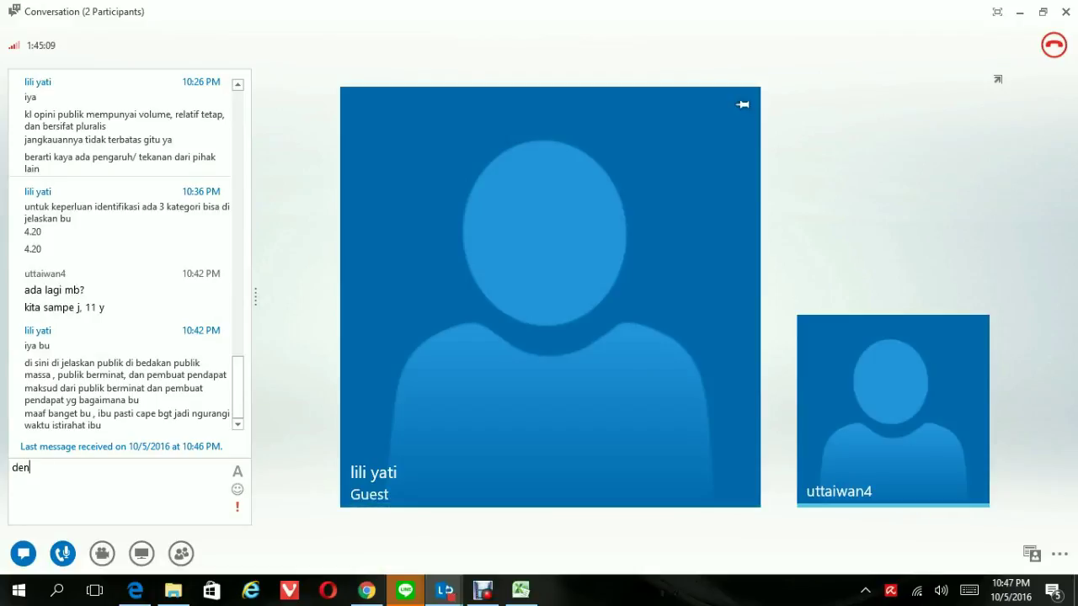
text(ga)
key(BackSpace)
key(BackSpace)
key(BackSpace)
text(ngar)
key(Return)
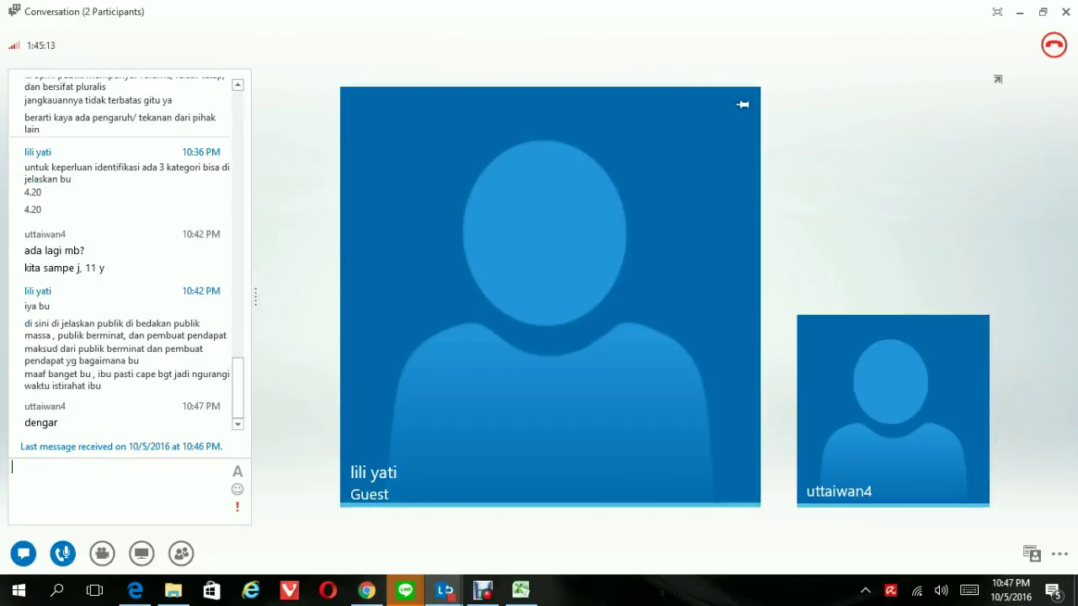